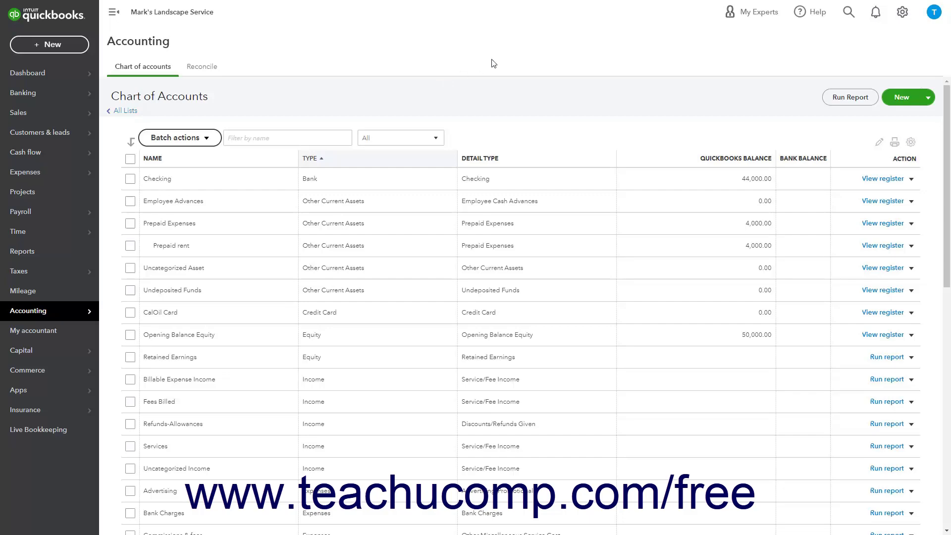
# Start a new asset account in the chart of accounts and save it under Fixed Assets.
pyautogui.click(901, 14)
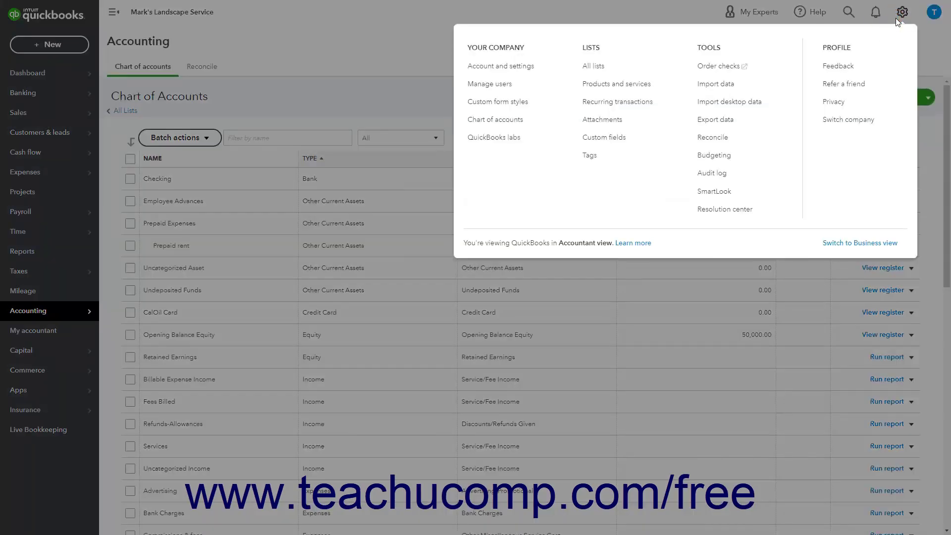
pyautogui.click(533, 119)
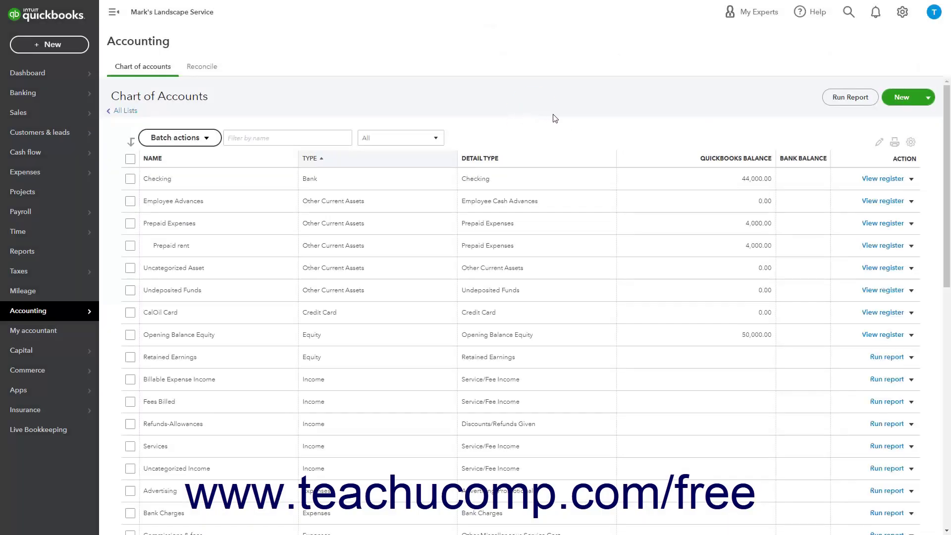
pyautogui.click(895, 102)
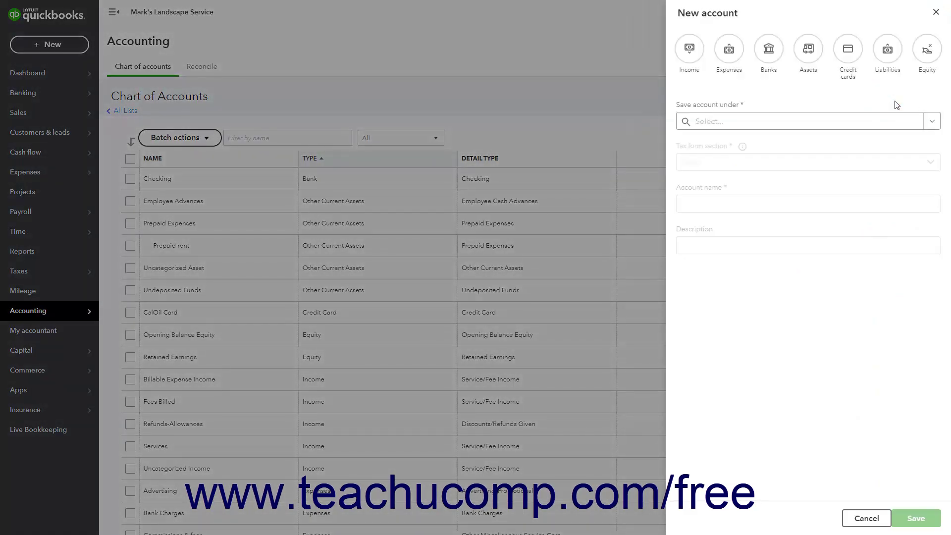
pyautogui.click(815, 58)
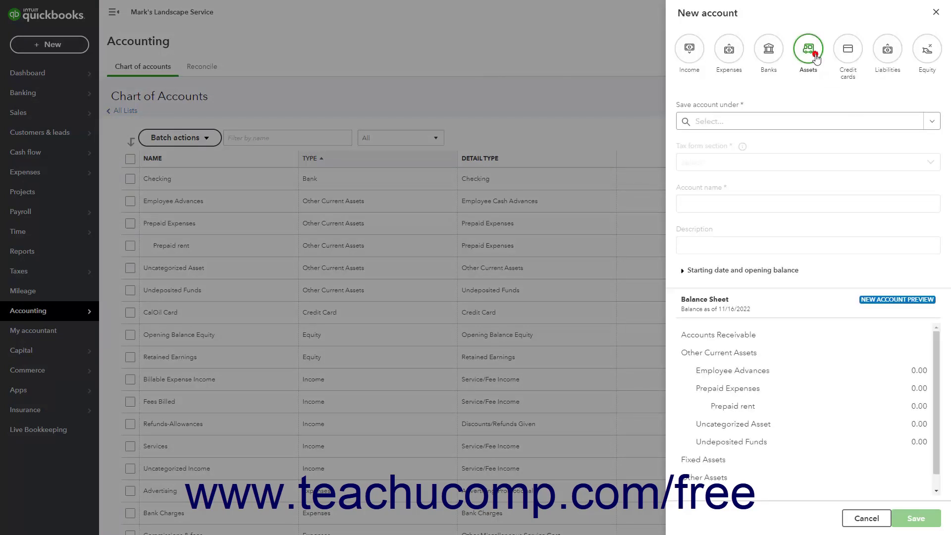
pyautogui.click(931, 122)
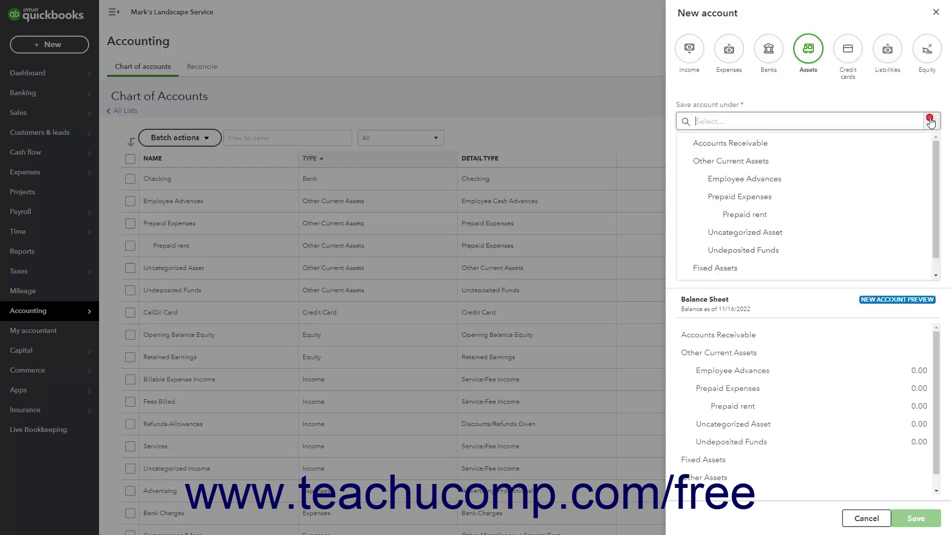
pyautogui.click(781, 266)
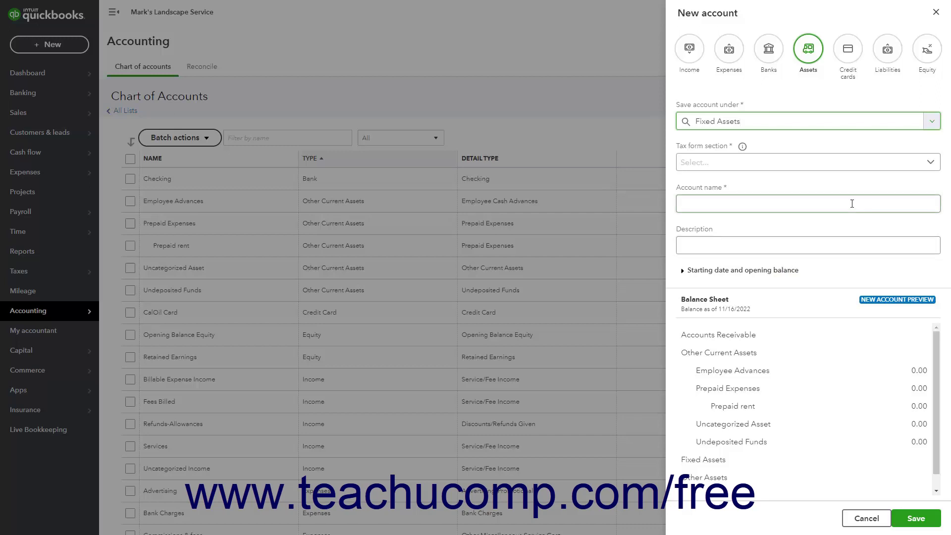
pyautogui.click(931, 121)
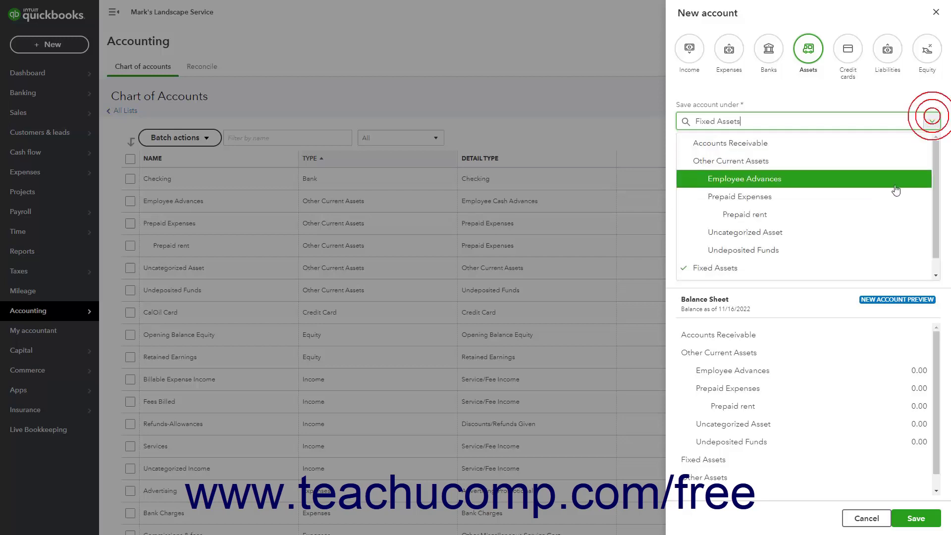
pyautogui.scroll(-1, 892, 187)
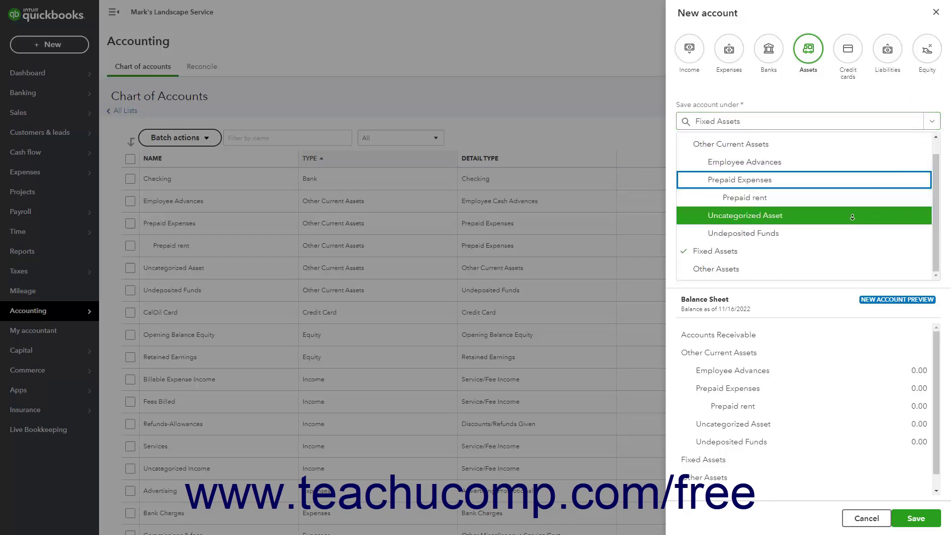
pyautogui.click(822, 252)
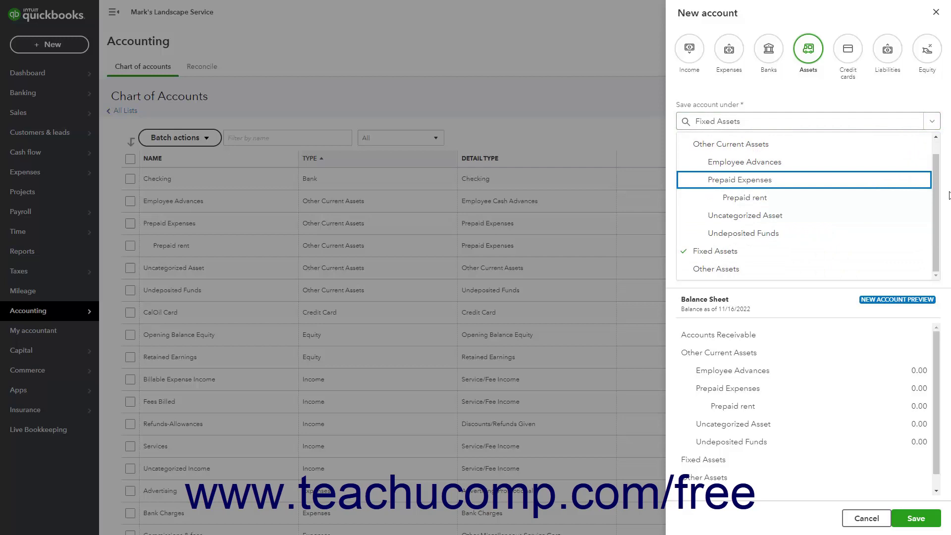
pyautogui.click(840, 251)
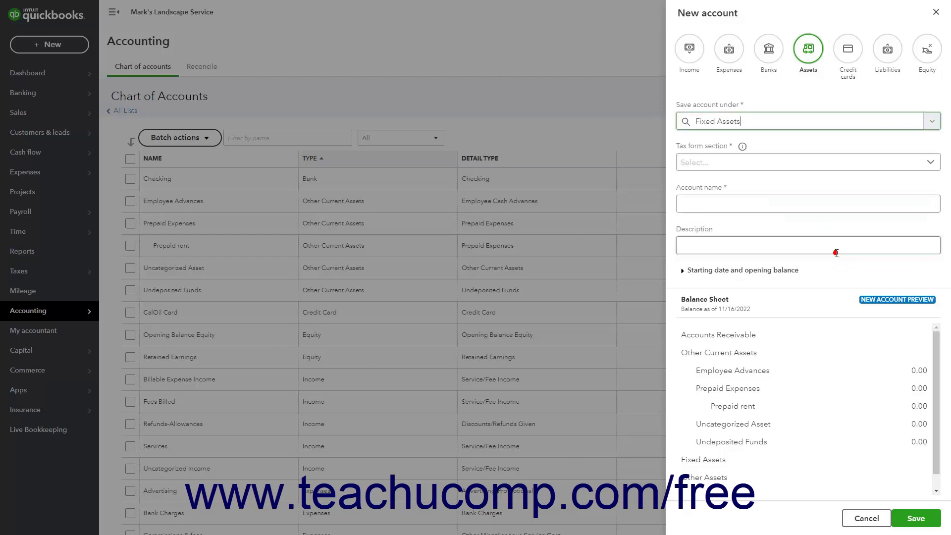
# Set the new fixed asset account's tax form section to Vehicles.
pyautogui.click(932, 166)
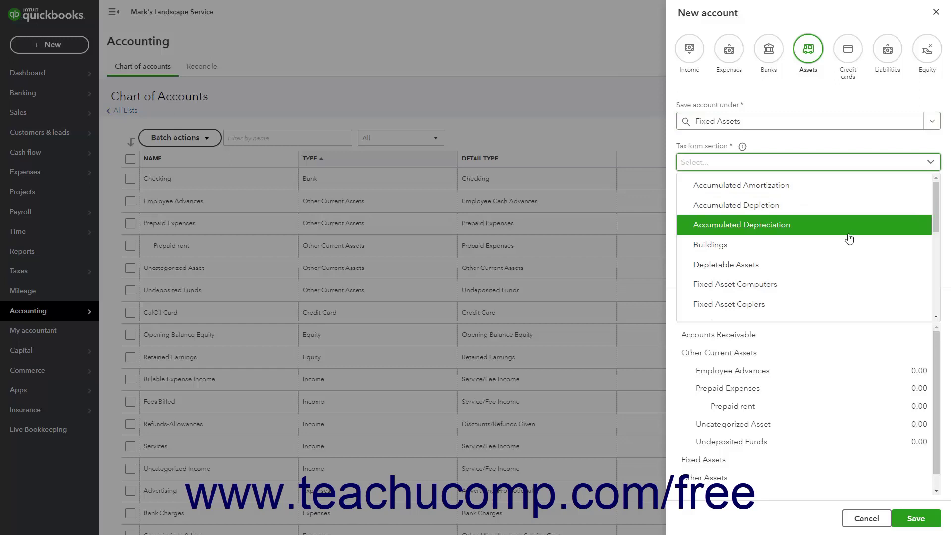
pyautogui.scroll(-5, 848, 238)
pyautogui.scroll(-1, 743, 258)
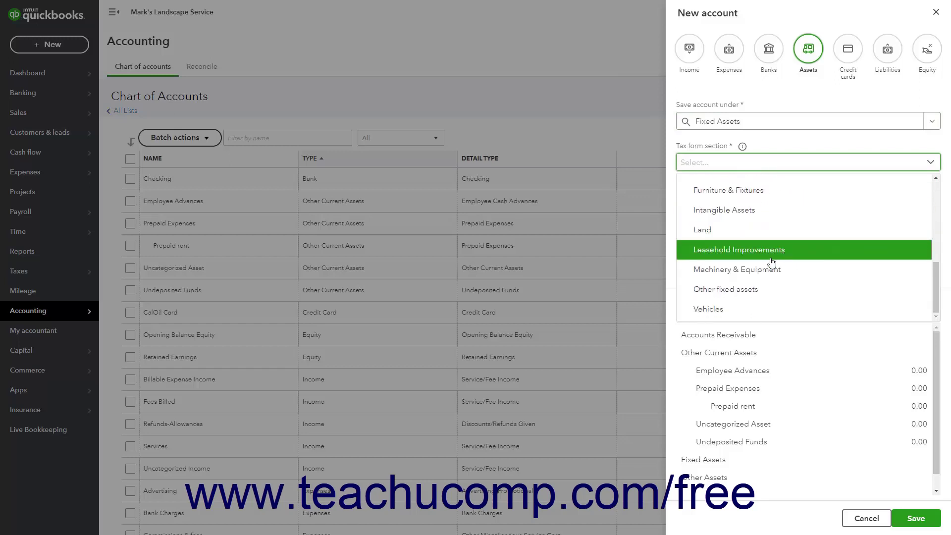
pyautogui.click(715, 303)
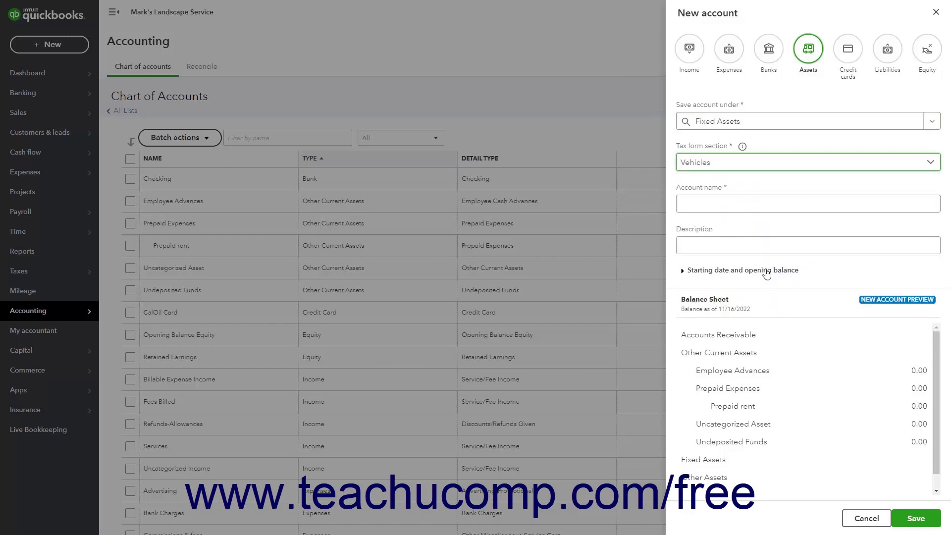
# Name the new fixed asset account "Work truck" and save it.
pyautogui.click(719, 202)
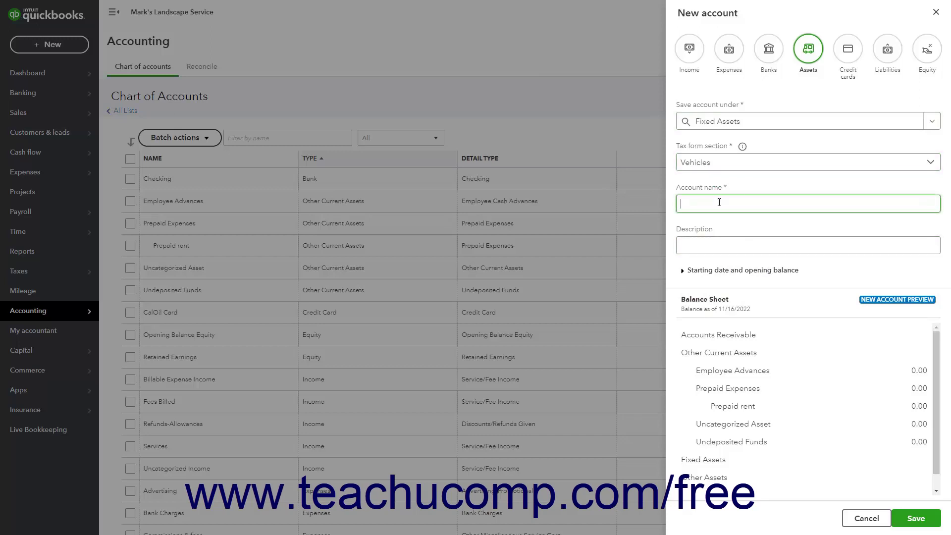
pyautogui.write('Work truck')
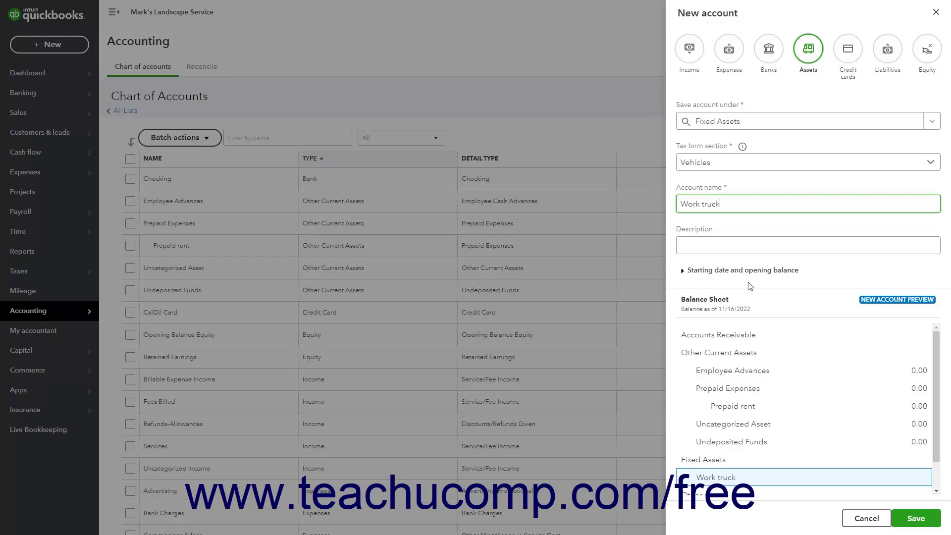
pyautogui.click(910, 526)
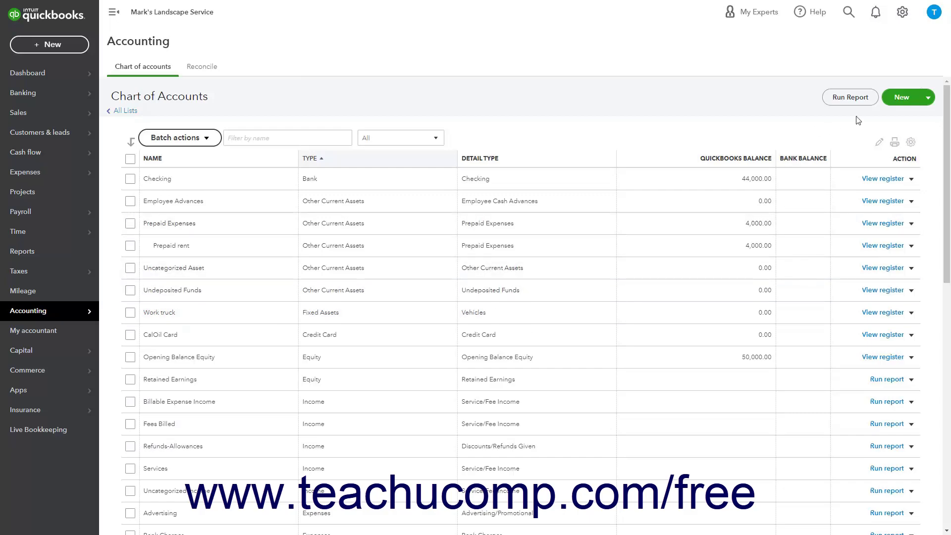
# Start another asset account under Work truck and name it "Work truck- Original value".
pyautogui.click(901, 97)
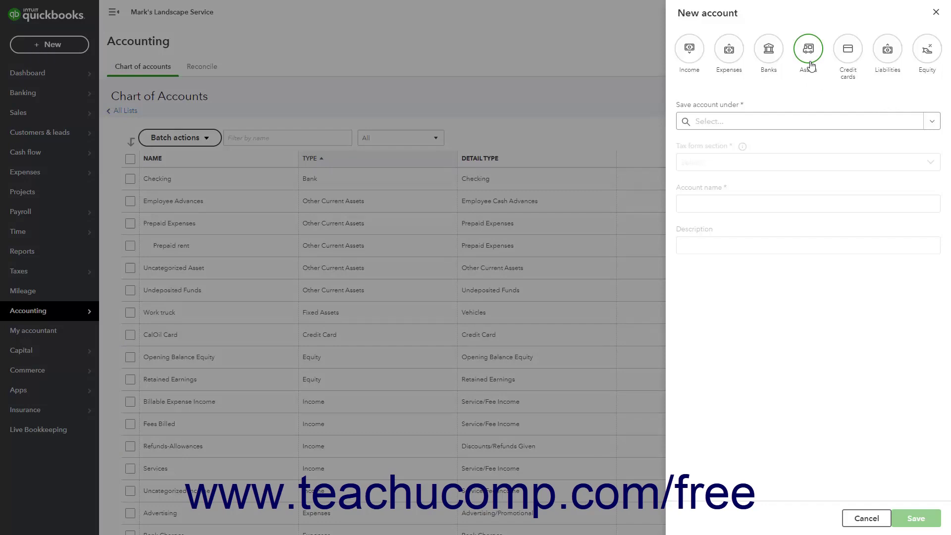
pyautogui.click(809, 64)
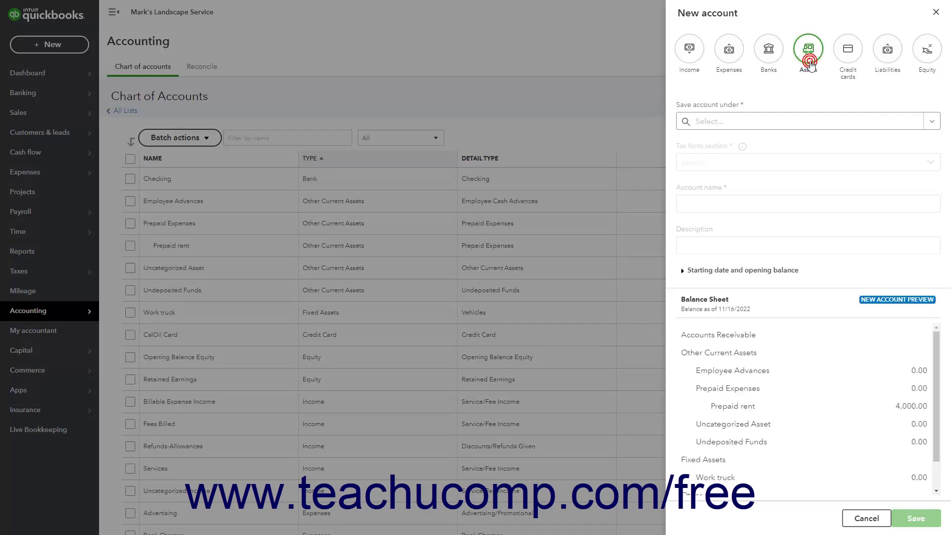
pyautogui.click(931, 123)
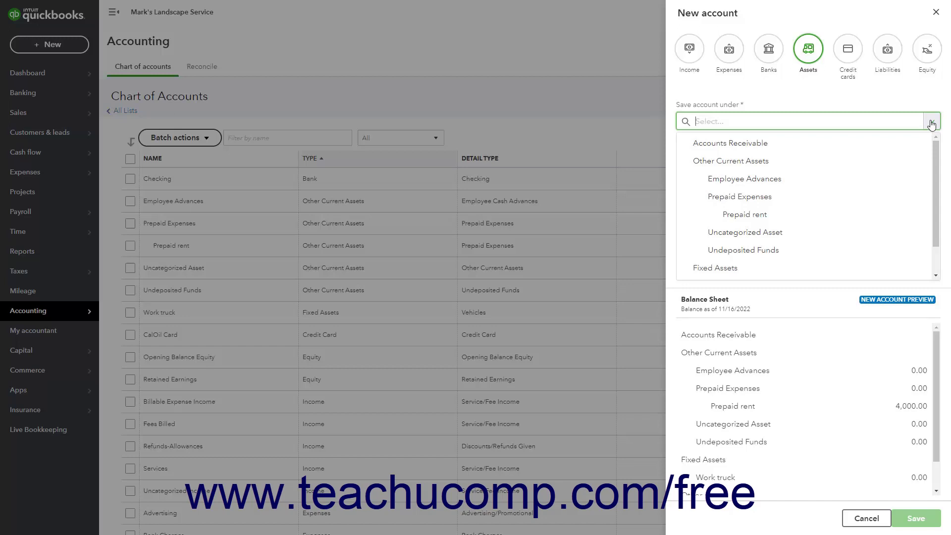
pyautogui.scroll(-1, 782, 188)
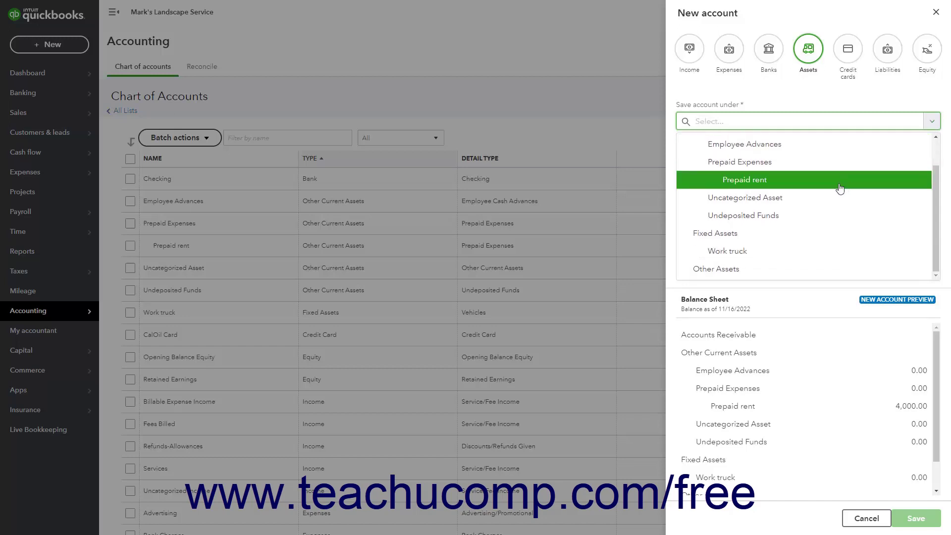
pyautogui.click(765, 251)
pyautogui.click(726, 211)
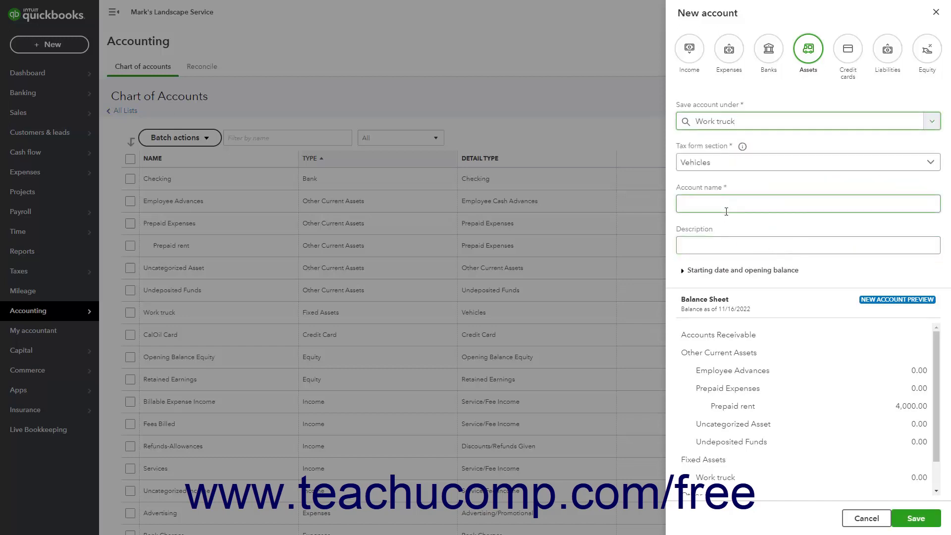
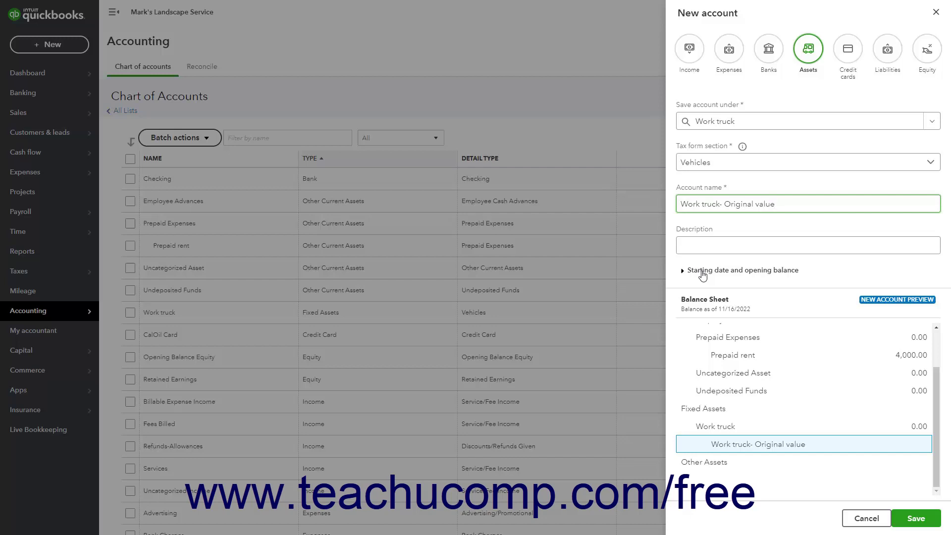
# Try the Beginning of this year starting date for the original value account, and collapse the opening balance section without entering a balance.
pyautogui.click(703, 272)
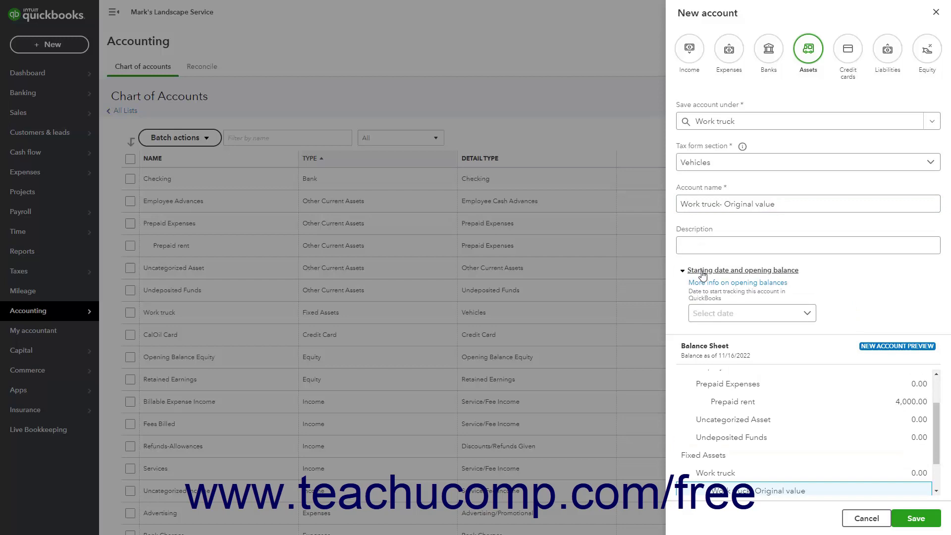
pyautogui.click(807, 315)
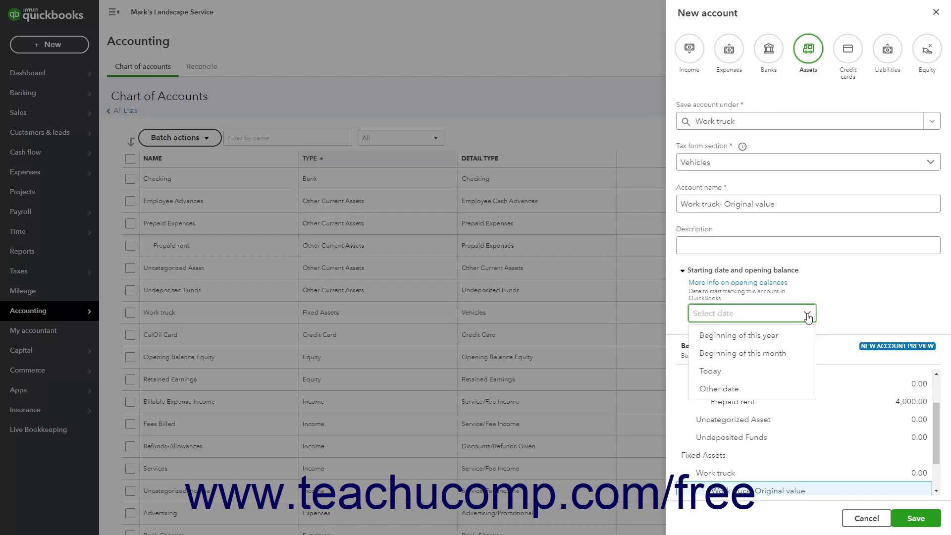
pyautogui.click(808, 317)
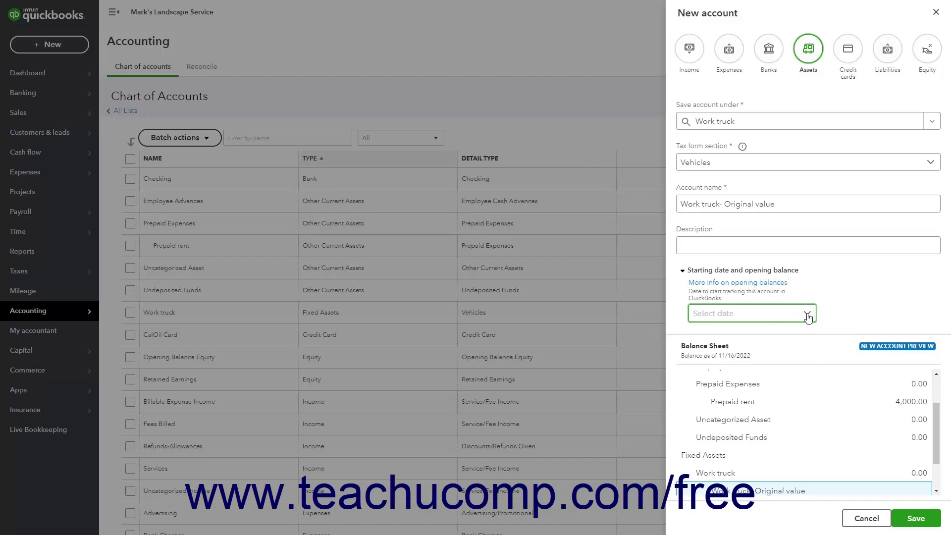
pyautogui.click(751, 314)
pyautogui.click(750, 333)
pyautogui.click(721, 388)
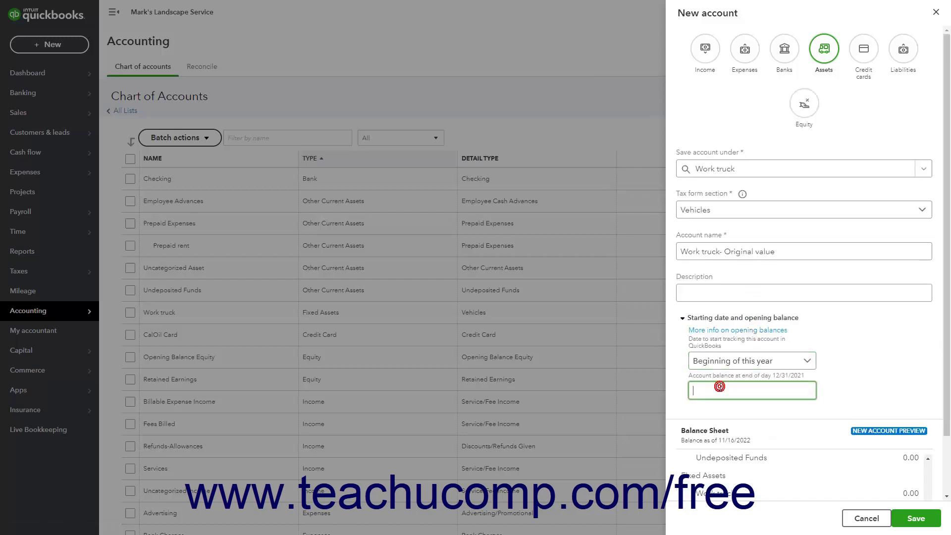
pyautogui.click(721, 318)
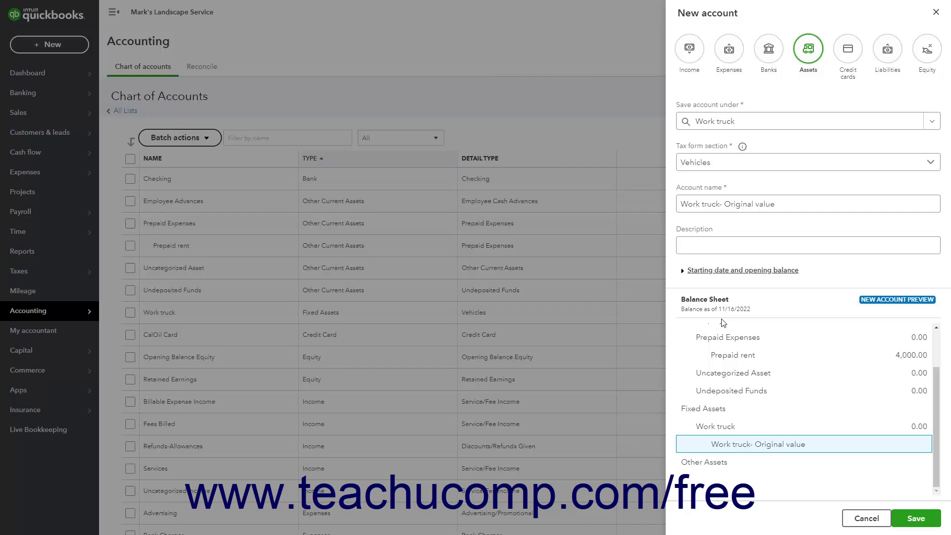
# Save the "Work truck- Original value" subaccount.
pyautogui.click(916, 518)
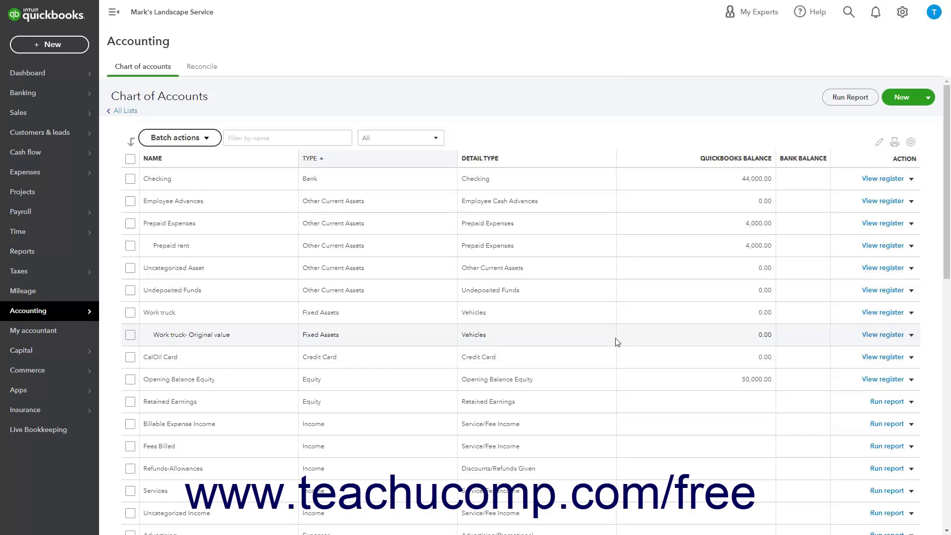
# Start a second asset subaccount and place it under the Work truck account.
pyautogui.click(899, 99)
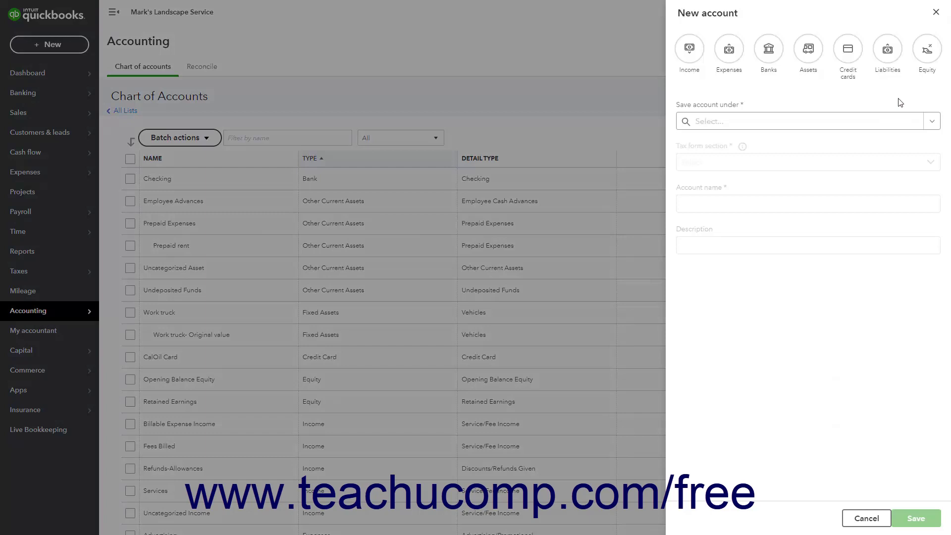
pyautogui.click(810, 59)
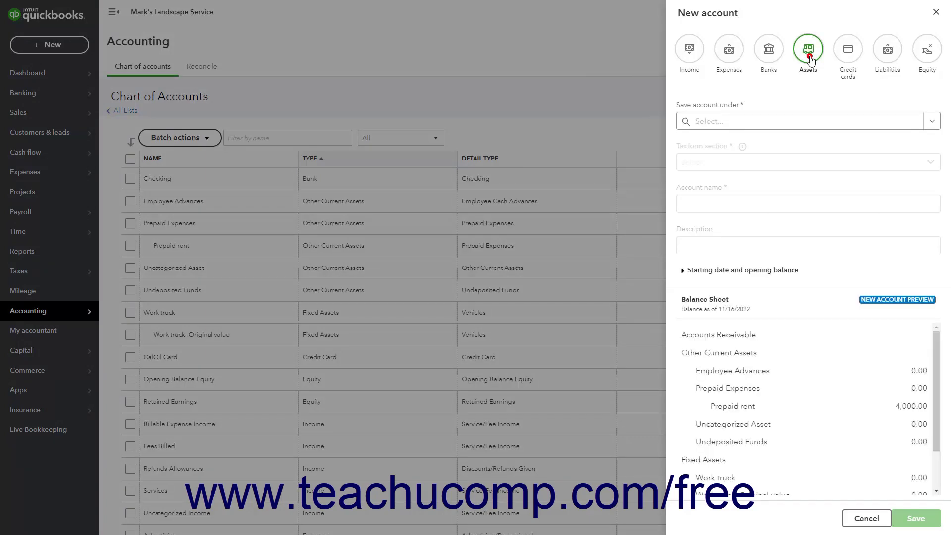
pyautogui.click(931, 124)
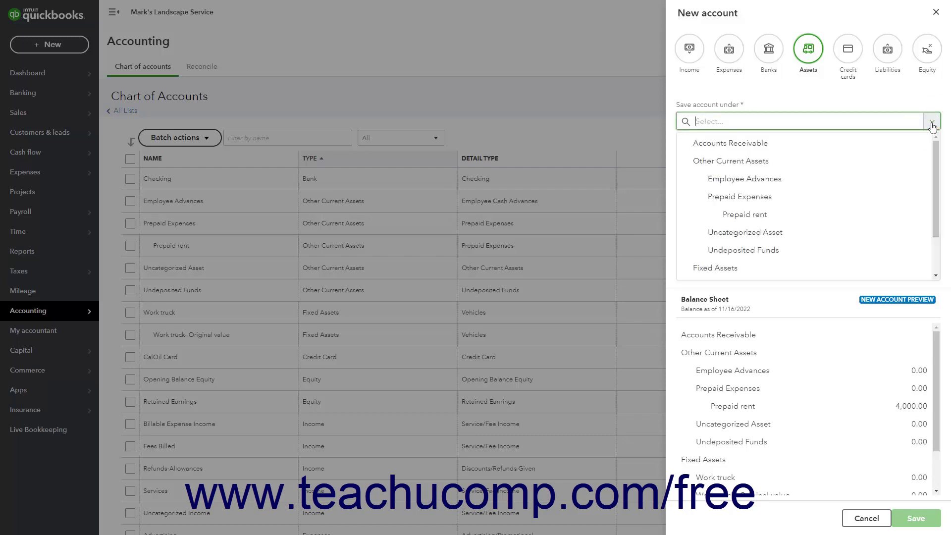
pyautogui.scroll(-2, 800, 199)
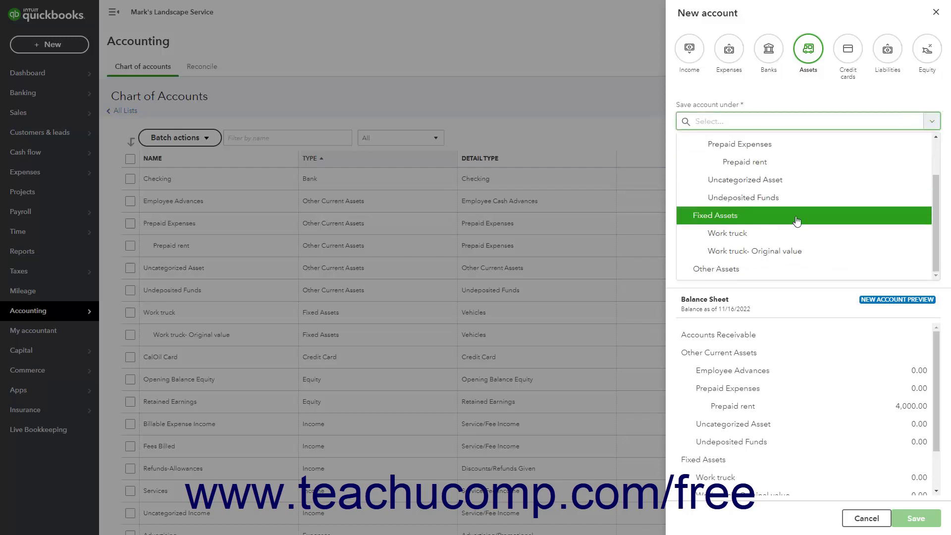
pyautogui.click(768, 233)
pyautogui.click(885, 196)
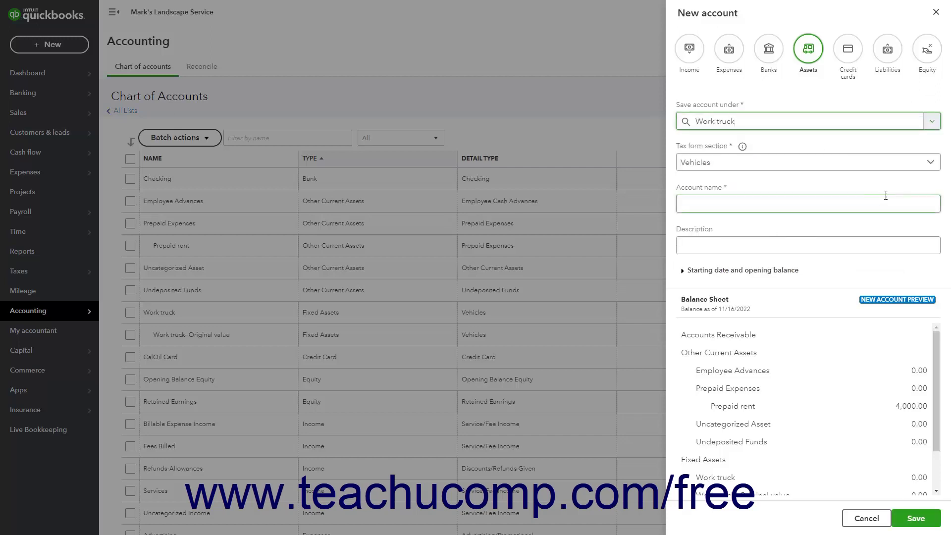
# Change the second subaccount's tax form section to Accumulated Depreciation.
pyautogui.click(931, 169)
pyautogui.scroll(3, 876, 208)
pyautogui.scroll(3, 879, 216)
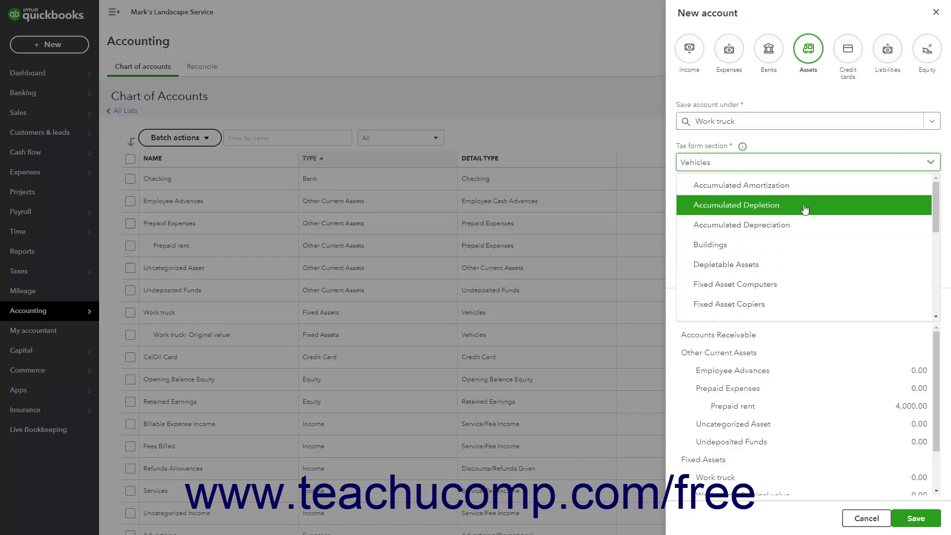
pyautogui.click(789, 224)
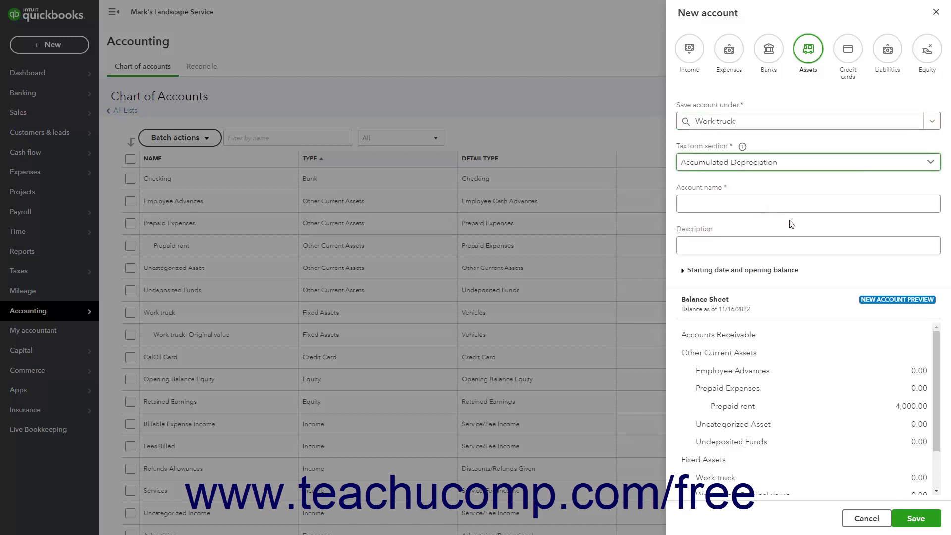
# Name the accumulated depreciation subaccount "Work truck- Accumulated depreciation".
pyautogui.click(763, 206)
pyautogui.click(763, 205)
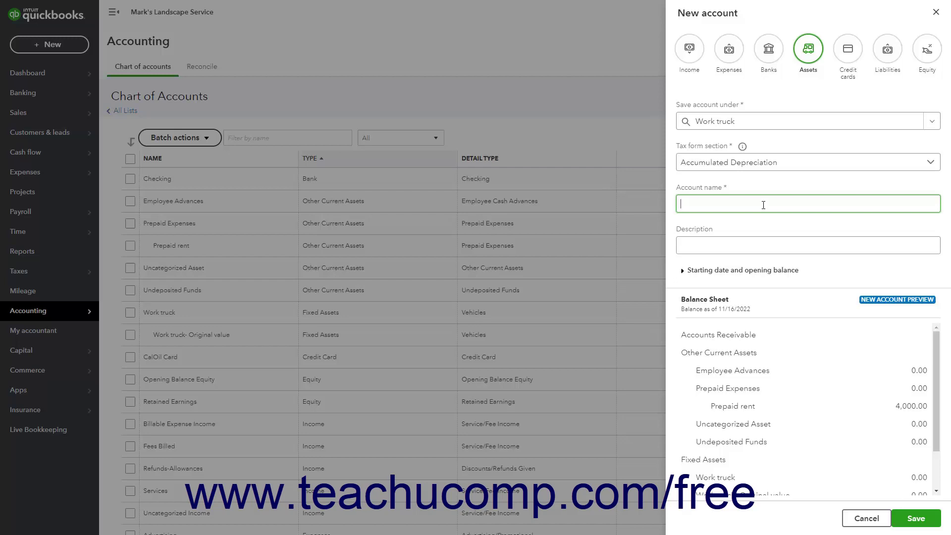
pyautogui.write('Work truck- Accumulated depreciation')
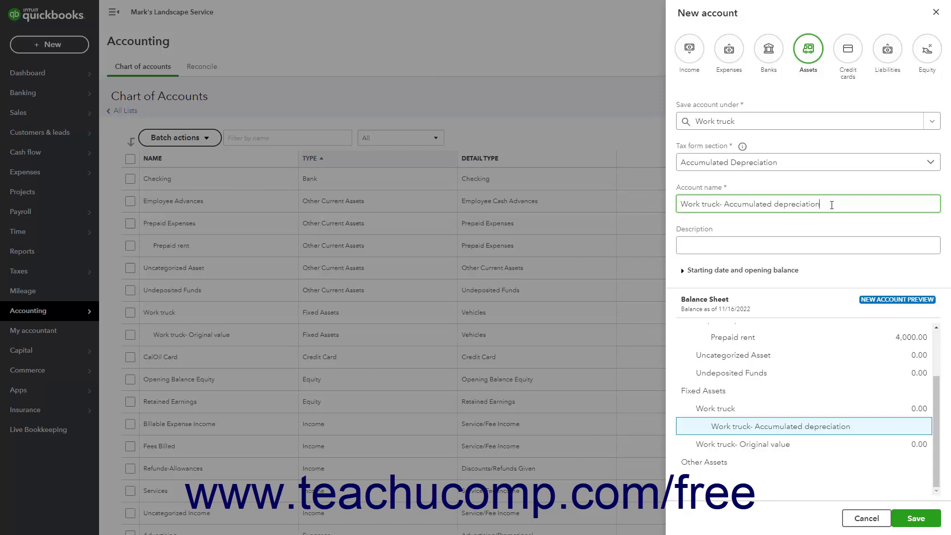
# Try 11/02/2022 as the accumulated depreciation account's other starting date, and collapse the opening balance section without entering a balance.
pyautogui.click(767, 271)
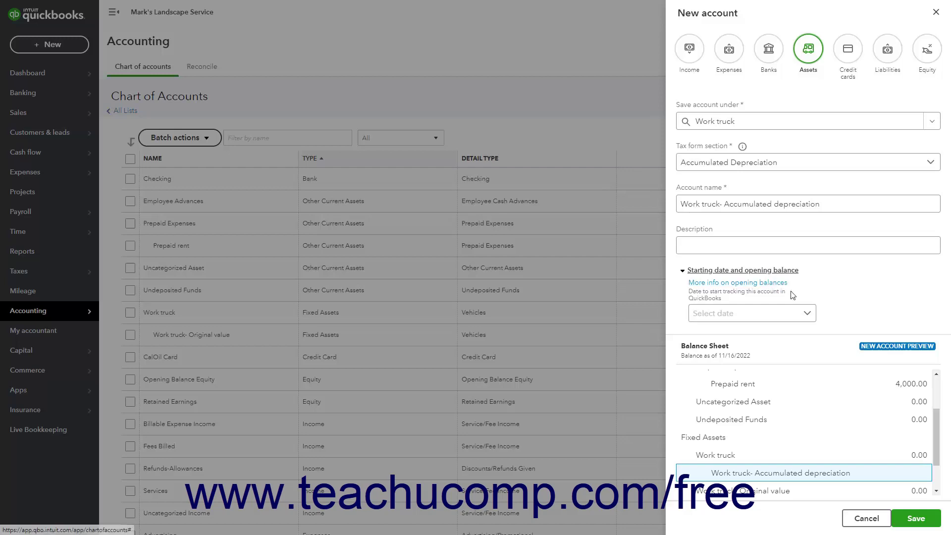
pyautogui.click(805, 315)
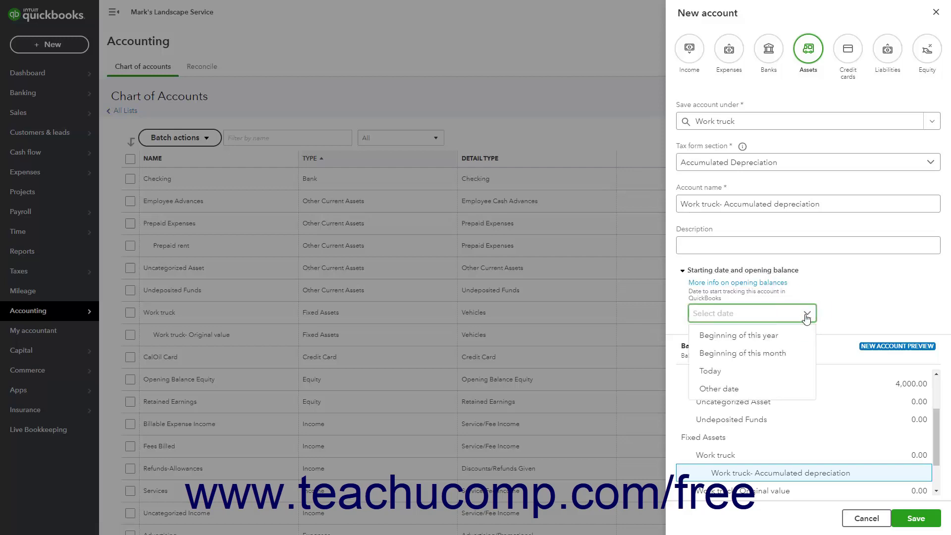
pyautogui.click(753, 387)
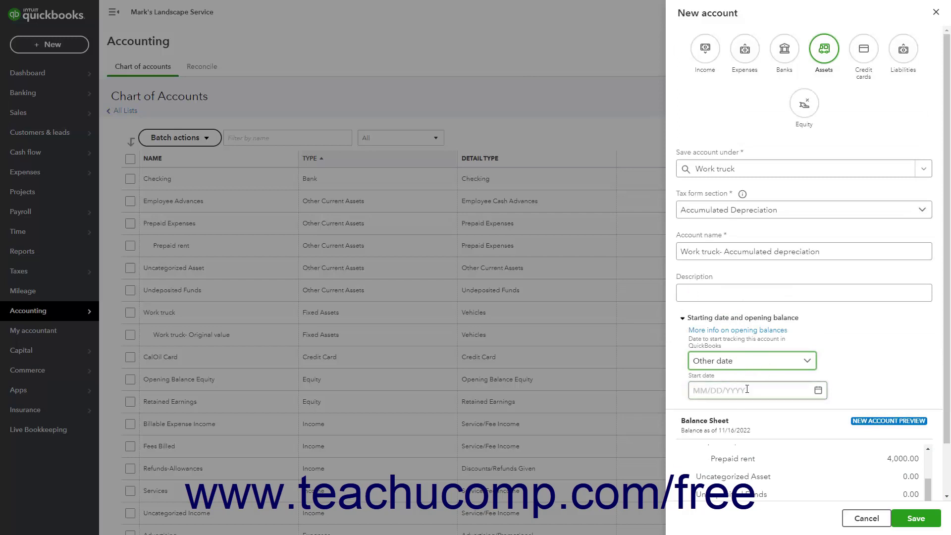
pyautogui.click(817, 391)
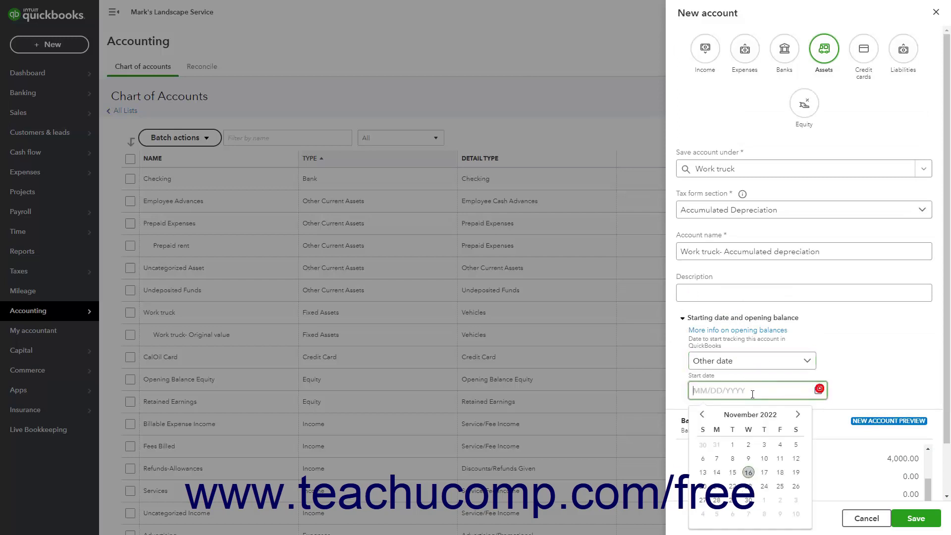
pyautogui.click(749, 444)
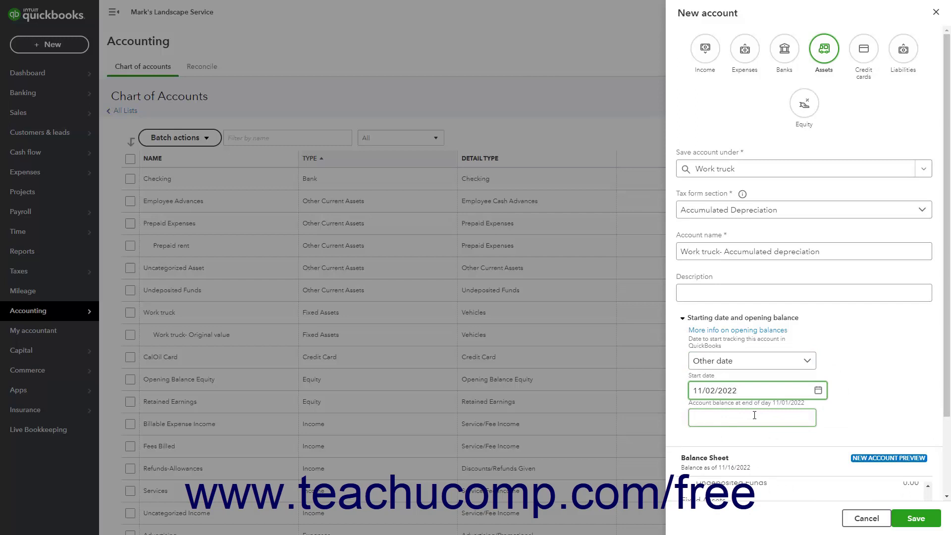
pyautogui.click(754, 415)
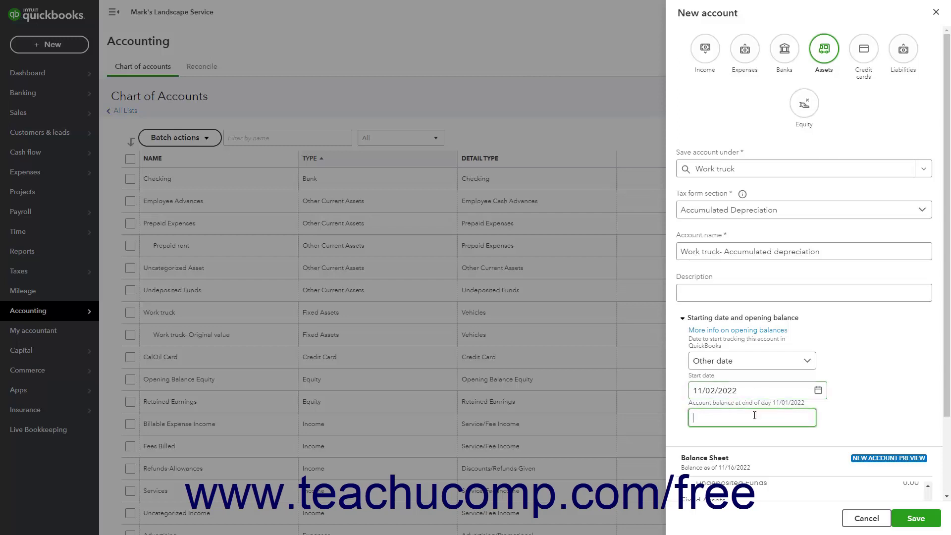
pyautogui.click(684, 318)
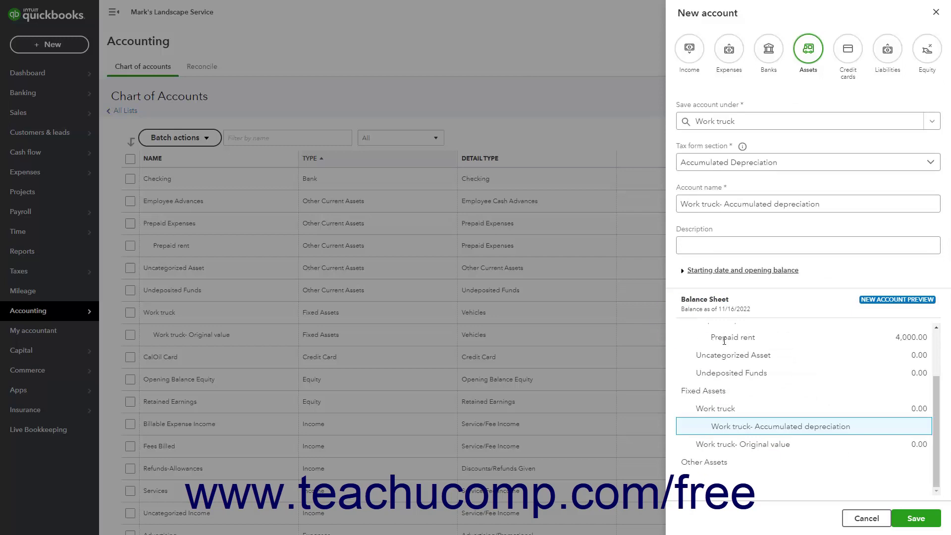
# Save the "Work truck- Accumulated depreciation" subaccount.
pyautogui.click(915, 518)
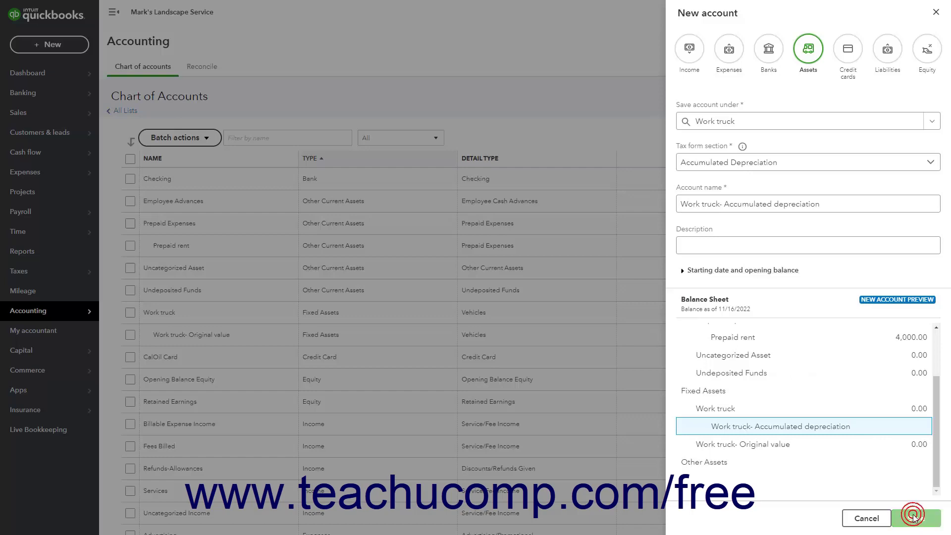